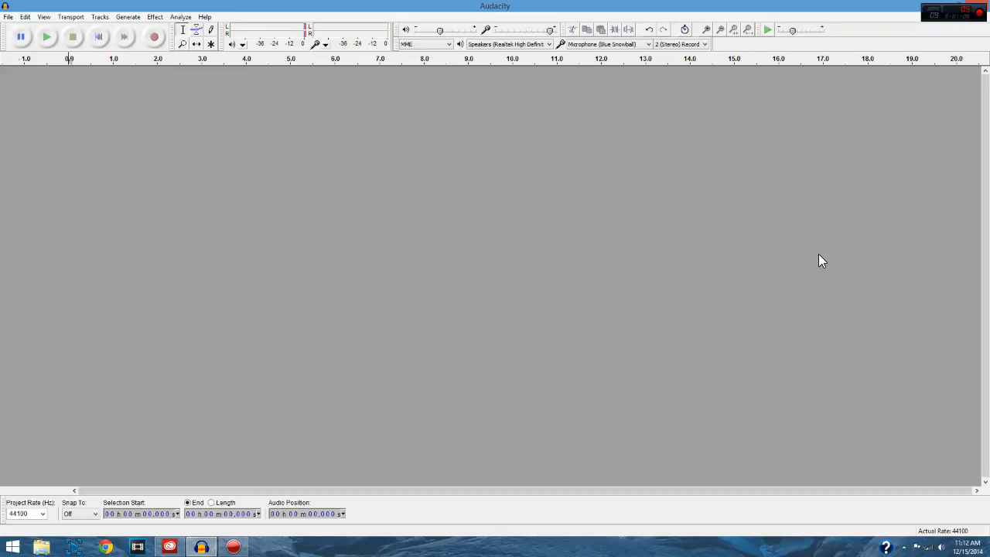
left_click(155, 16)
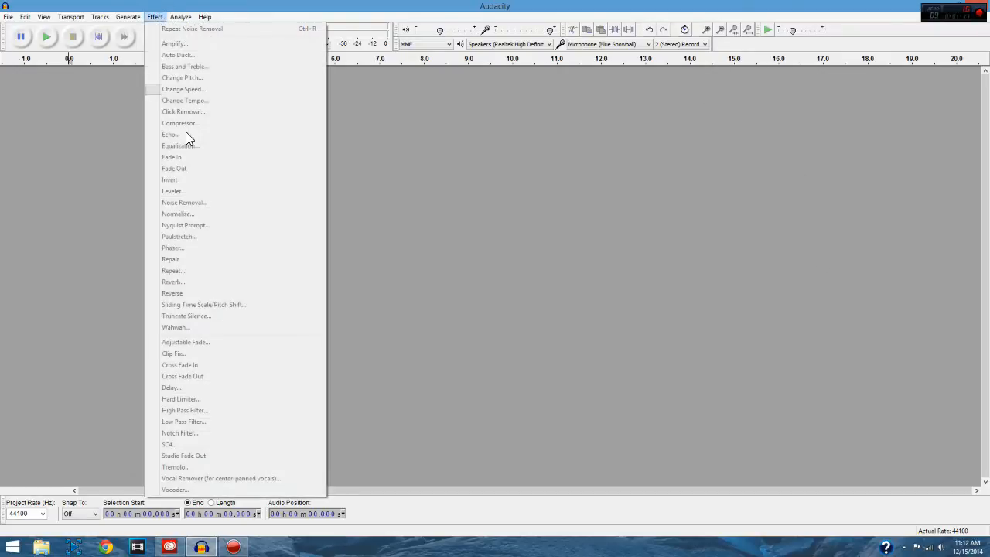
left_click(62, 157)
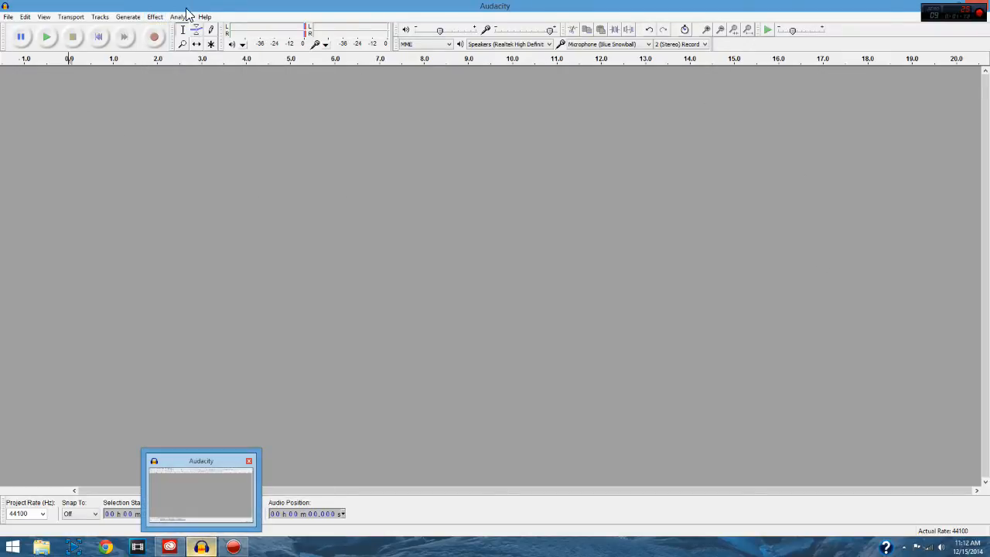
Step: Record about 10 seconds of microphone audio, staying silent for the first five seconds or so before speaking
left_click(155, 39)
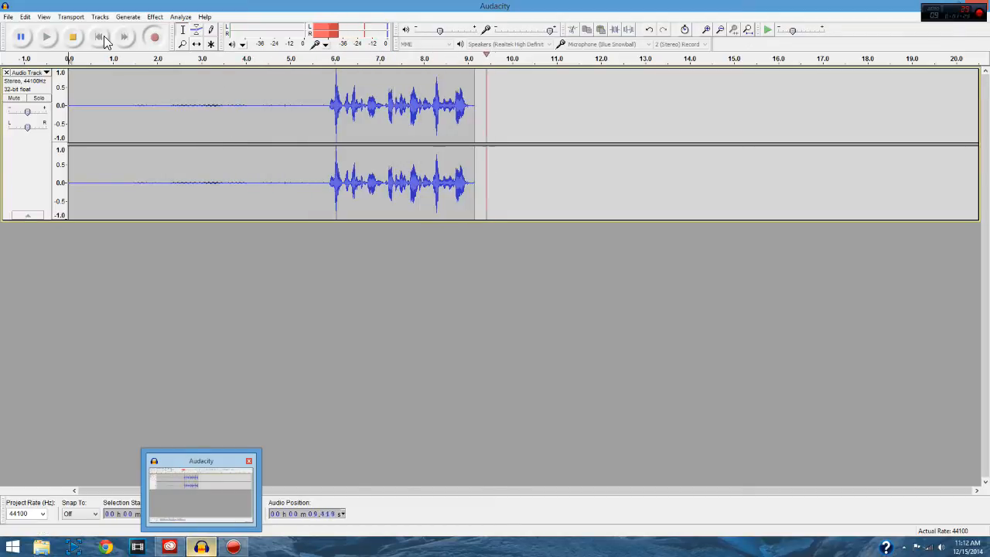
left_click(72, 36)
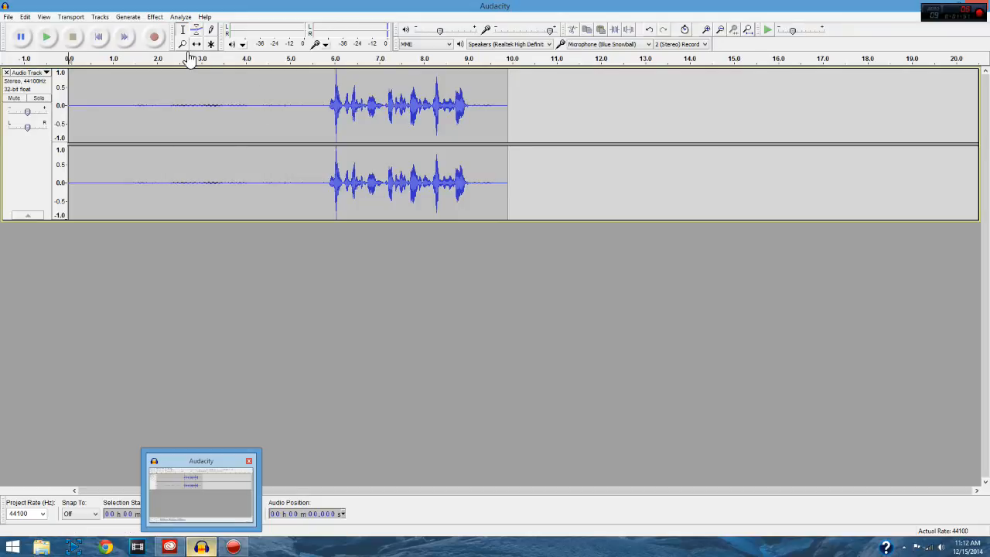
Step: Play the recording from about 4.4 seconds to hear the spoken part, and stop playback
left_click(265, 107)
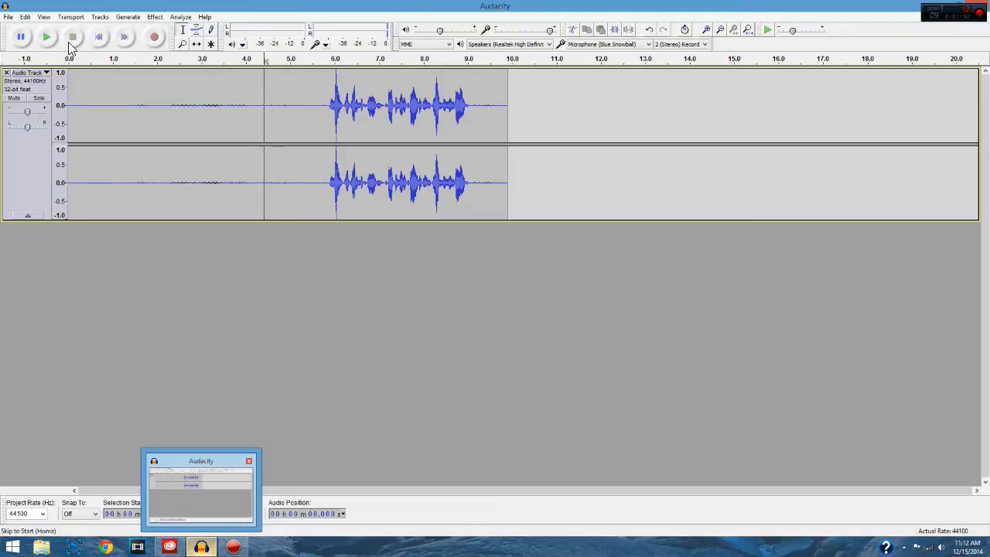
left_click(49, 35)
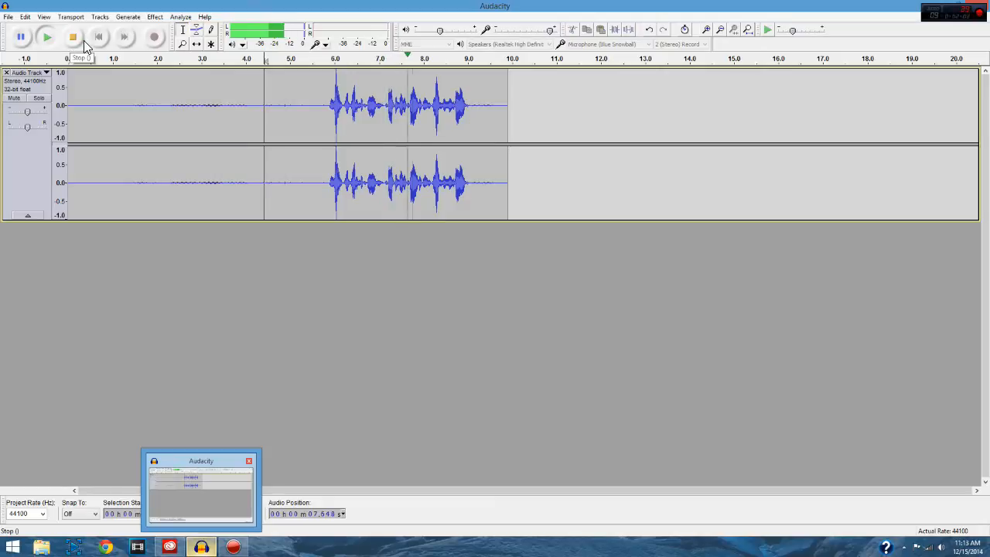
left_click(77, 39)
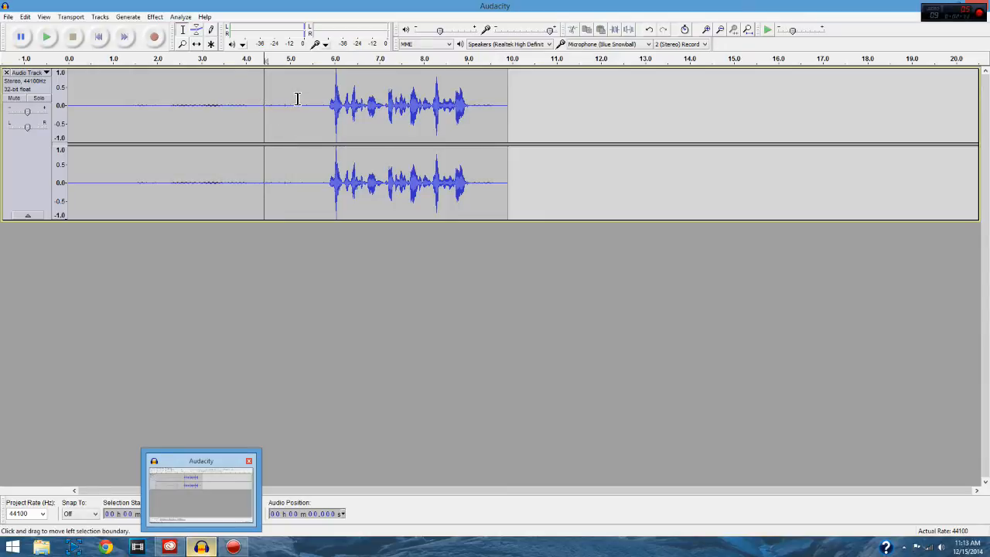
Step: Capture a noise profile for Noise Removal from the silent stretch between the track's start and about 5.2 seconds
left_click_drag(302, 104, 68, 99)
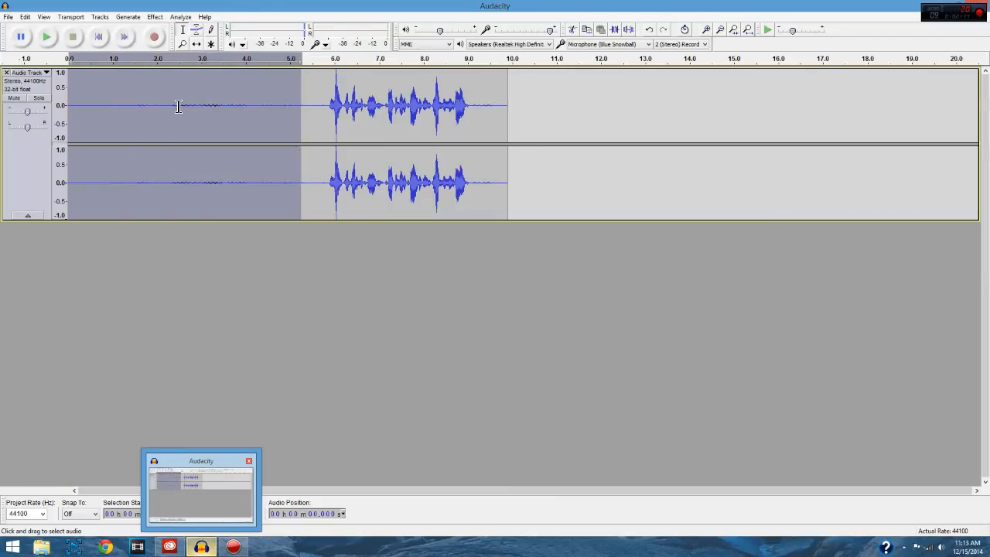
left_click(157, 17)
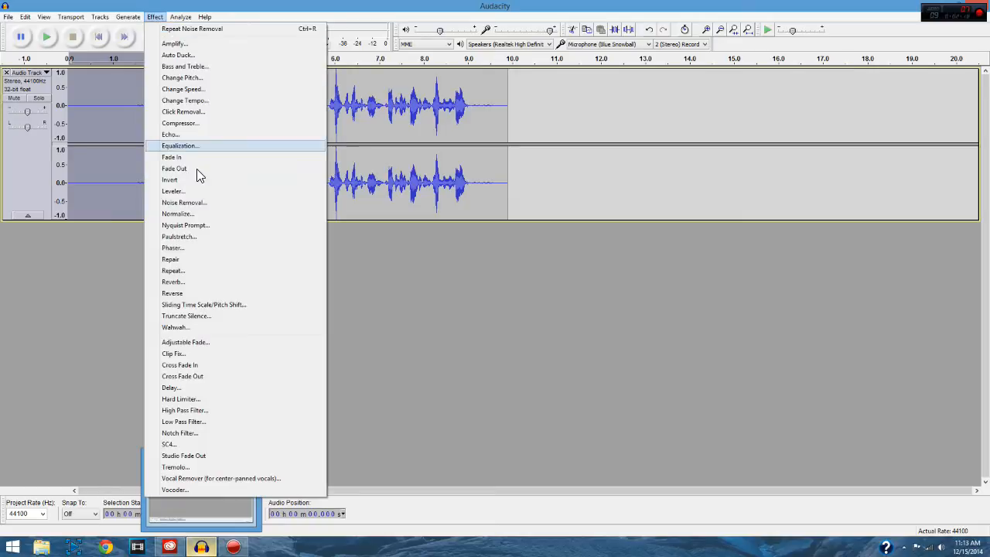
left_click(185, 202)
left_click(485, 215)
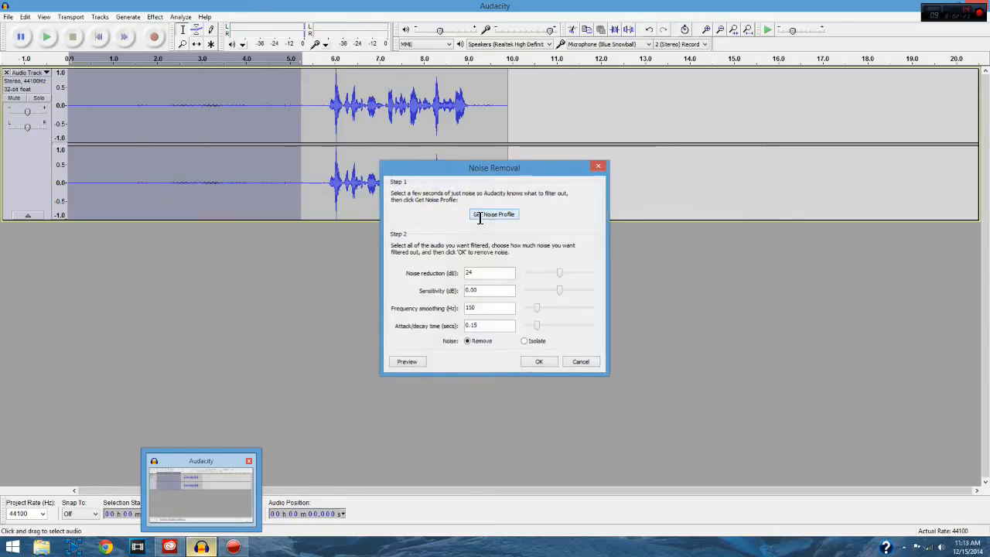
Step: Apply Noise Removal to the whole track with 24 dB reduction, 0.00 dB sensitivity, 150 Hz smoothing and 0.15 s attack/decay
key("ctrl+a")
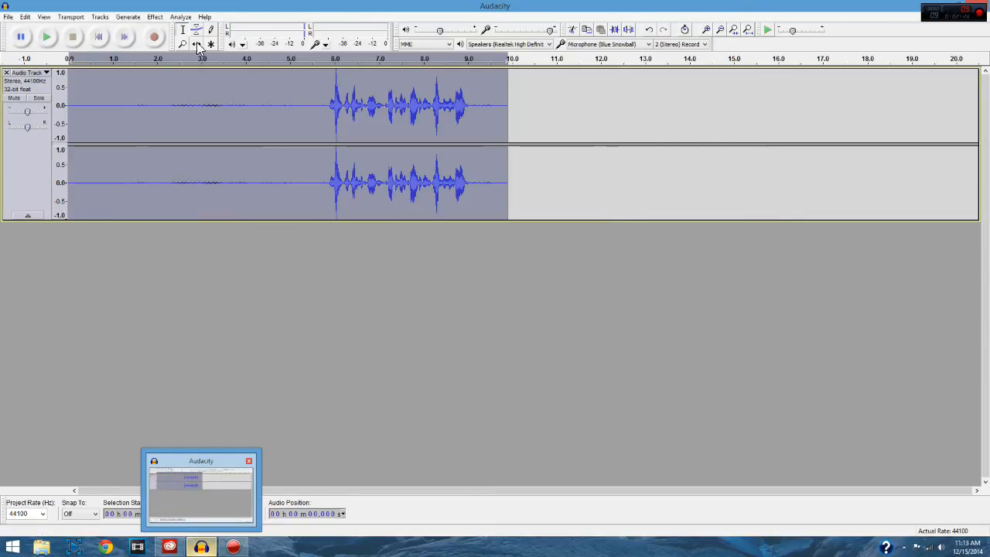
left_click(154, 17)
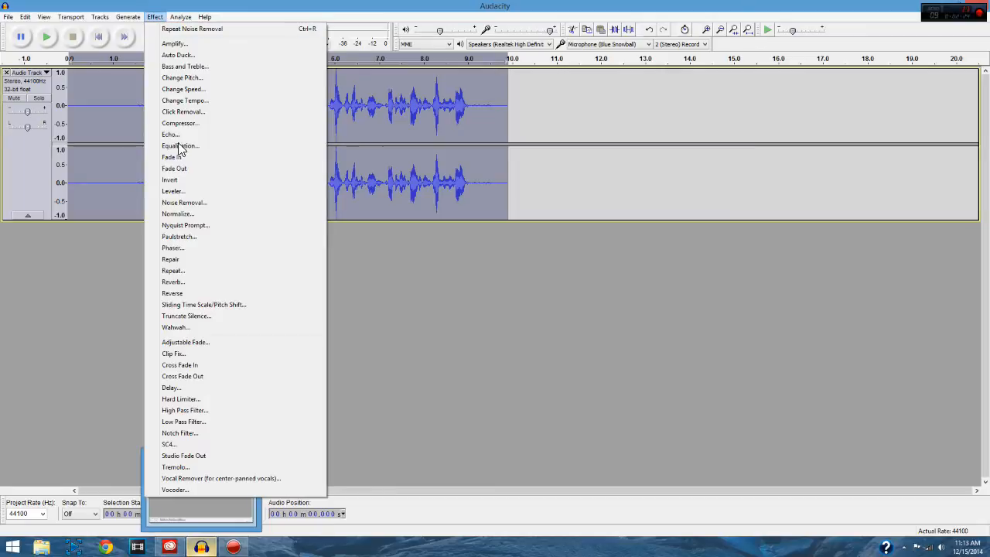
left_click(203, 203)
left_click(534, 361)
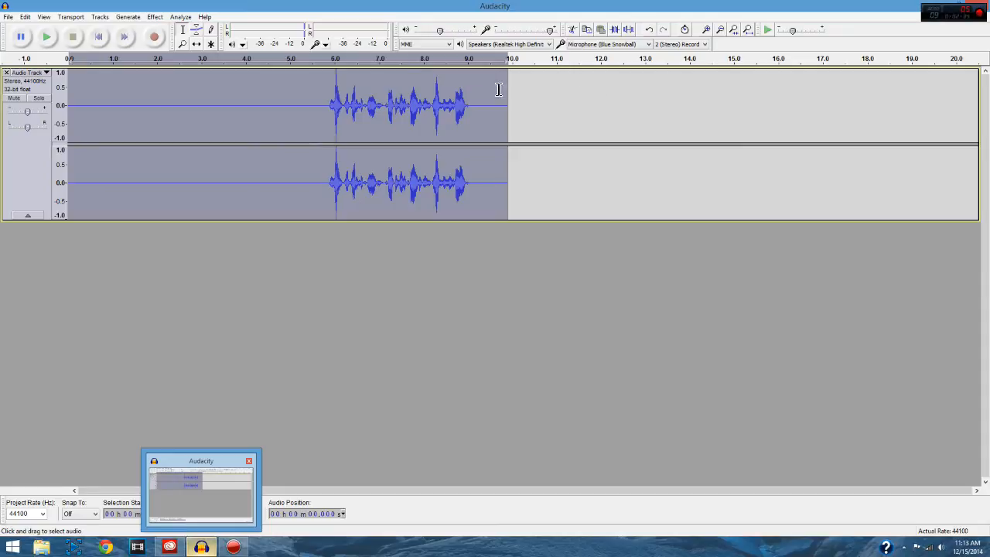
Step: Normalize the noise-reduced track to a maximum amplitude of -1.0 dB with DC offset removal
left_click(156, 17)
left_click(195, 210)
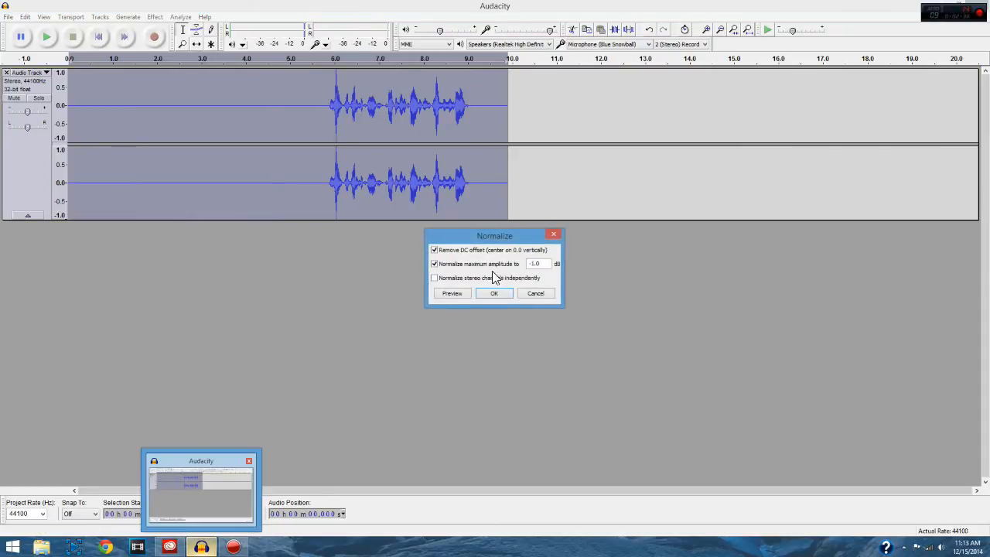
left_click(499, 295)
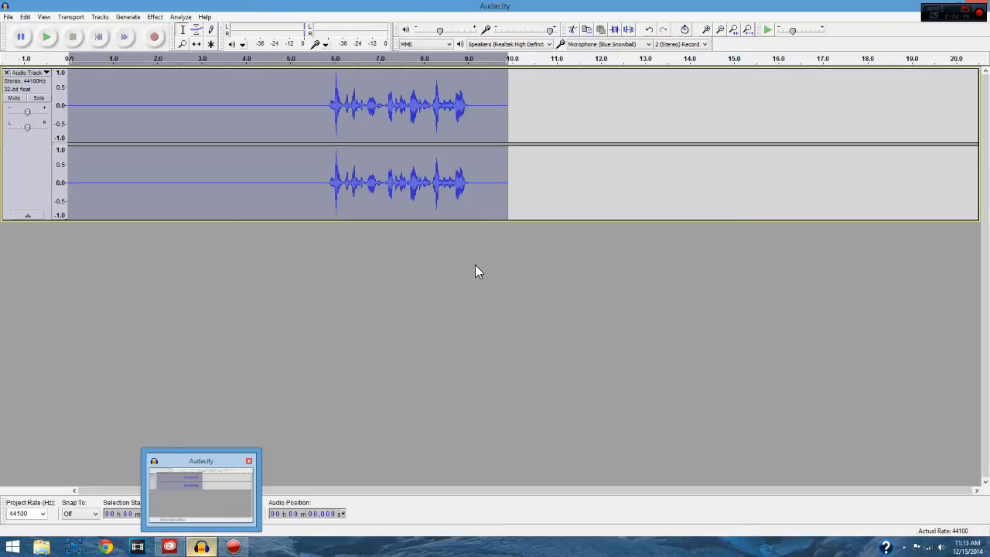
Step: Compress the track with threshold -18 dB, noise floor -40 dB, ratio 2:1, attack 0.2 s, release 1.0 s and make-up gain for 0 dB
left_click(156, 17)
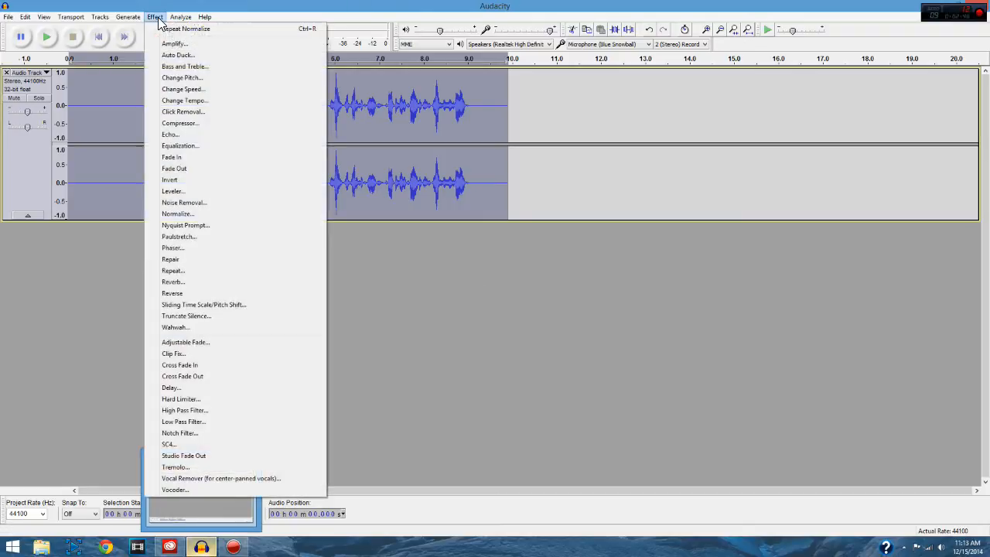
left_click(180, 123)
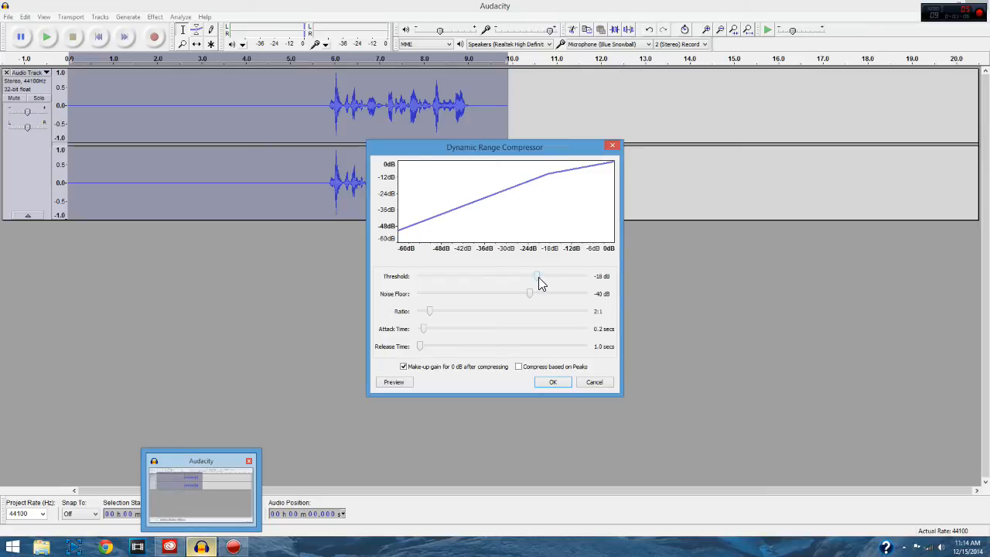
mouse_move(537, 276)
left_mouse_down()
mouse_move(518, 277)
mouse_move(556, 276)
mouse_move(403, 283)
mouse_move(553, 283)
mouse_move(538, 277)
left_mouse_up()
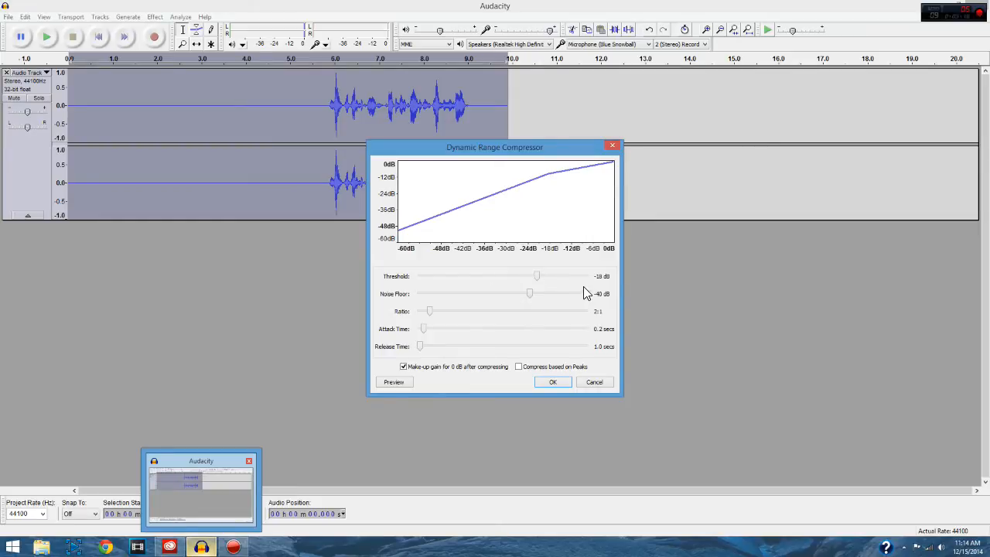
mouse_move(548, 277)
left_mouse_down()
mouse_move(563, 277)
mouse_move(539, 283)
left_mouse_up()
left_click(545, 382)
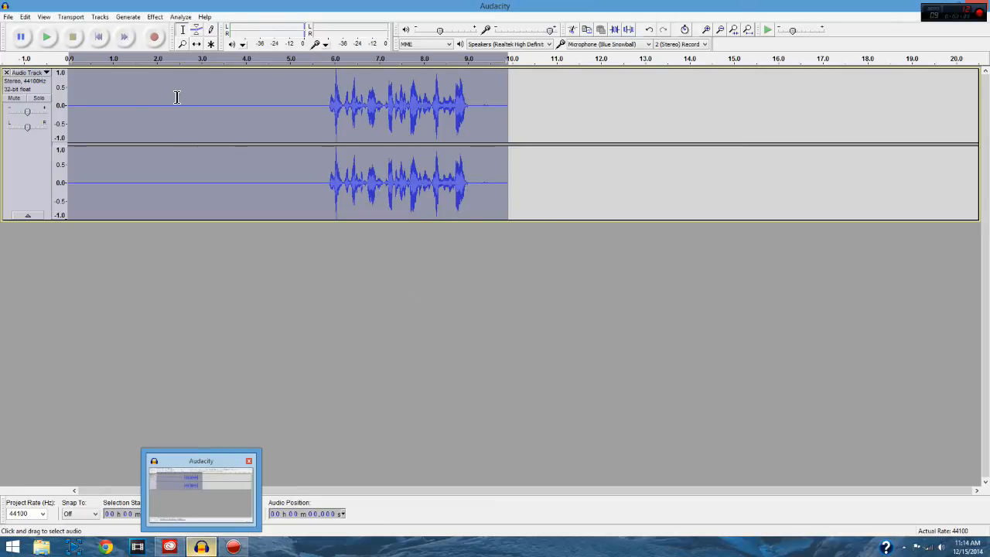
Step: Apply Equalization to the whole track using the Bass Boost curve
left_click(153, 18)
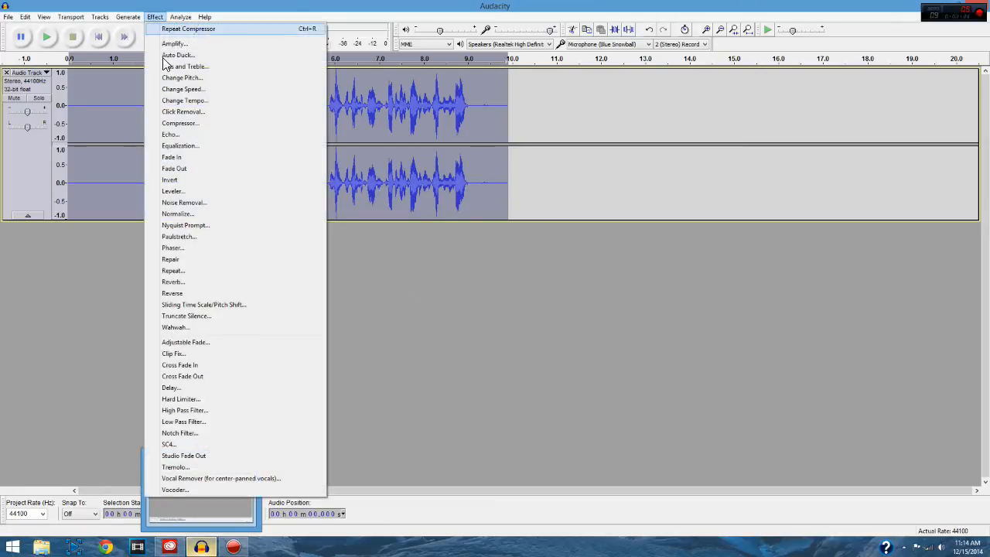
left_click(184, 147)
left_click(440, 371)
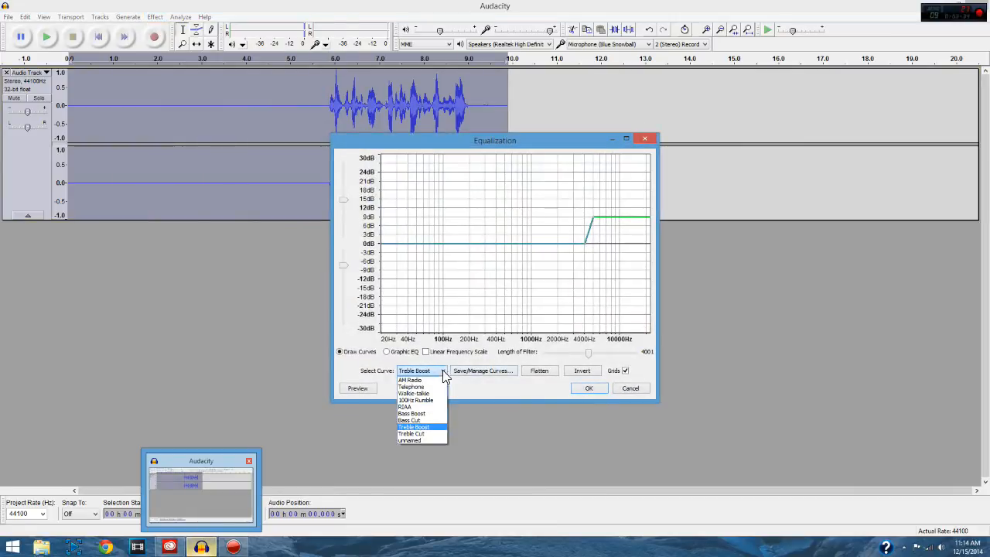
left_click(422, 411)
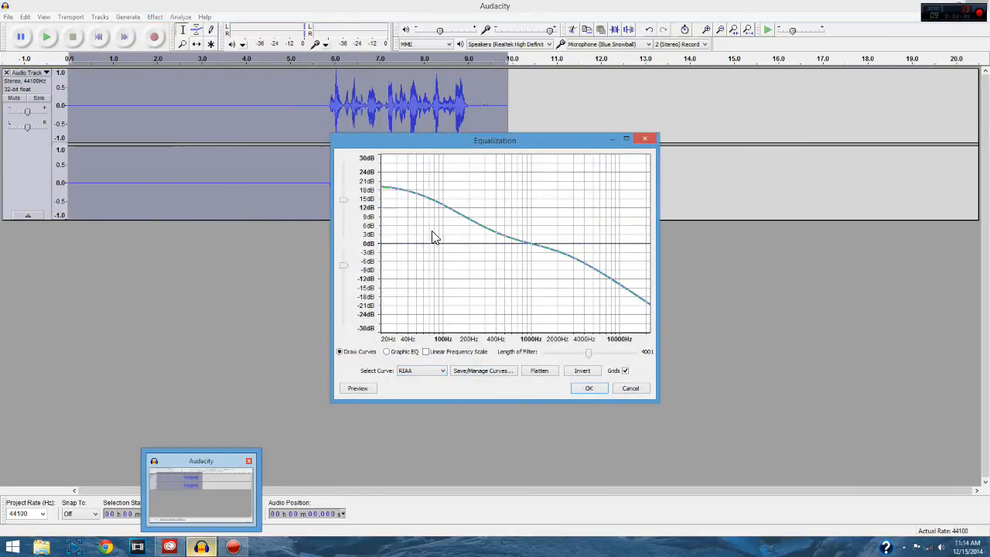
left_click(443, 371)
left_click(427, 415)
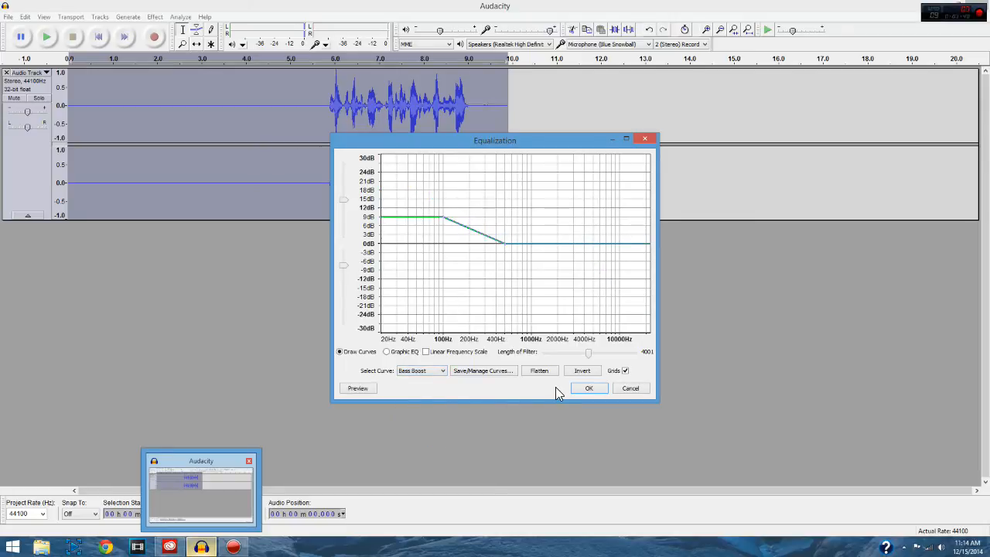
left_click(588, 387)
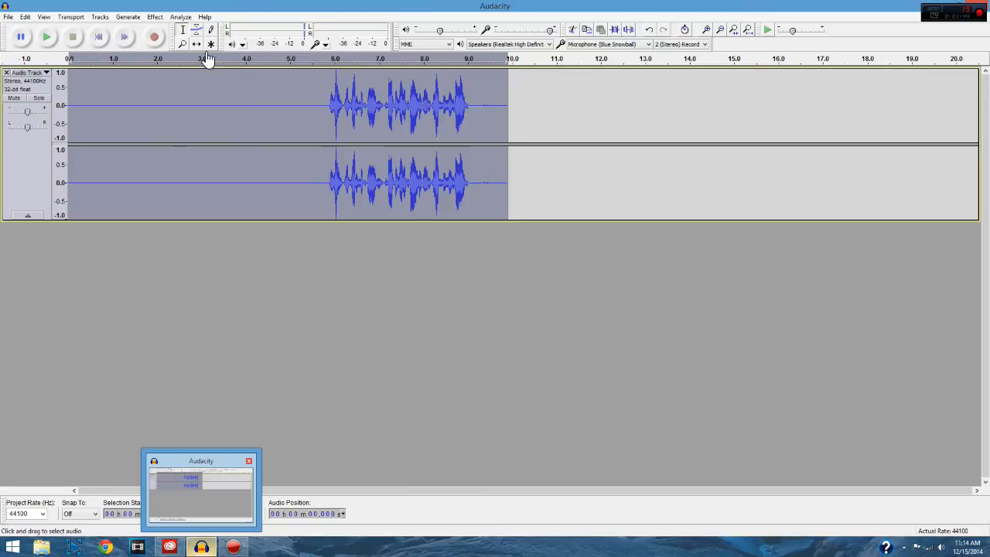
Step: Apply a second Equalization pass to the whole track using the Treble Boost curve
left_click(155, 17)
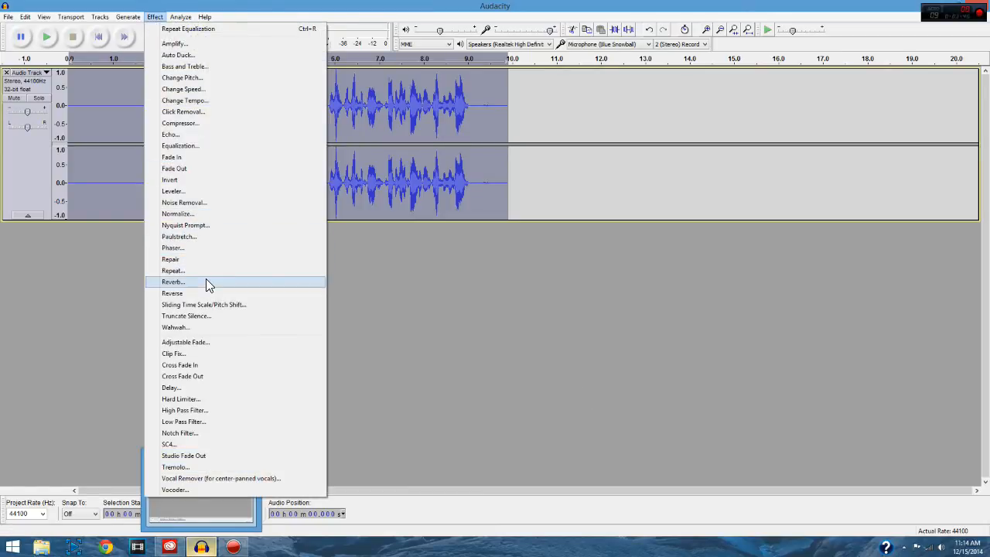
left_click(197, 147)
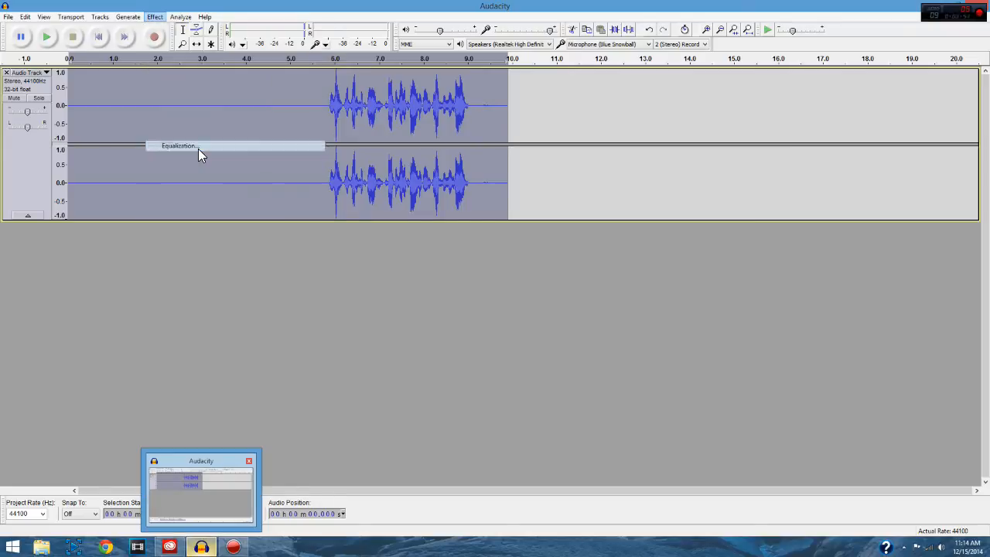
left_click(442, 370)
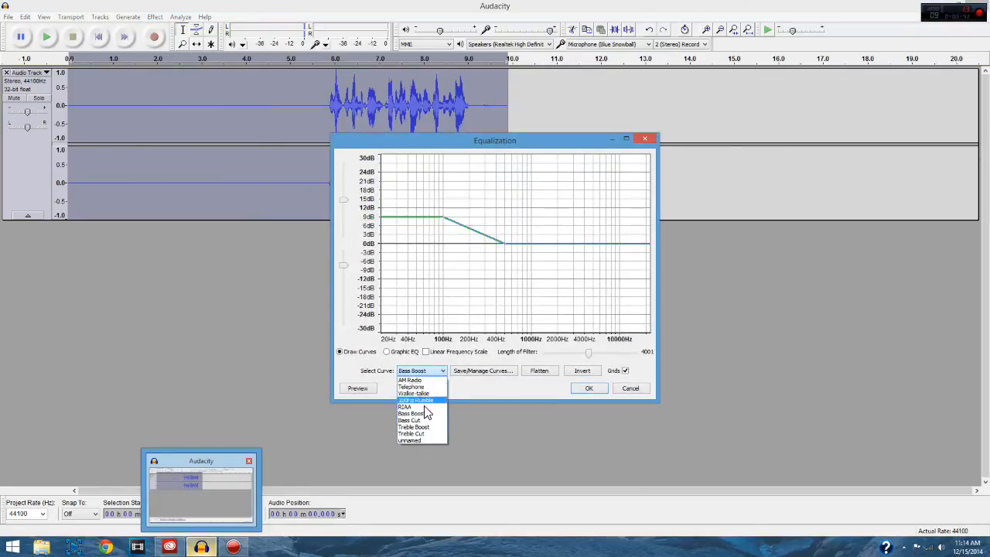
left_click(418, 424)
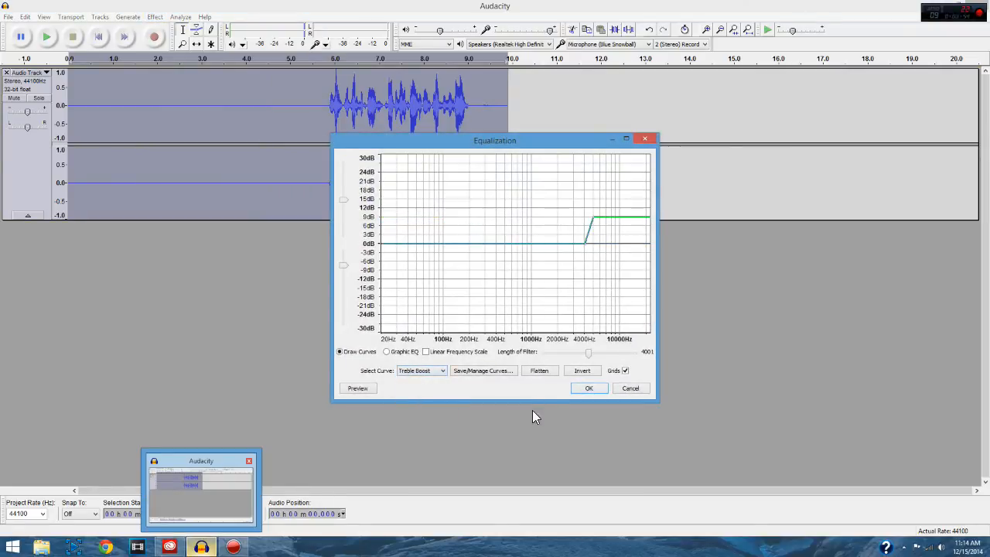
left_click(585, 389)
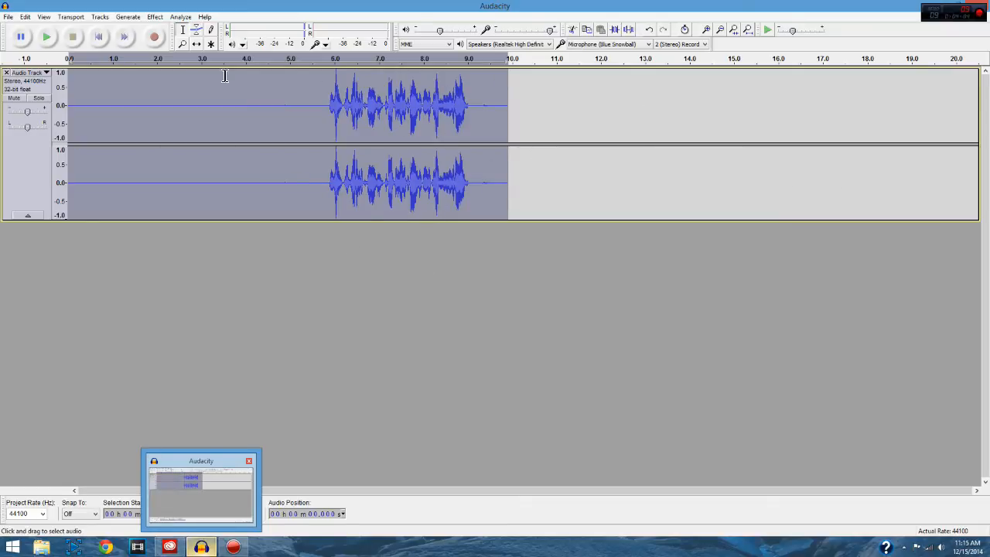
Step: Normalize the equalized track again to -1.0 dB maximum amplitude, with DC offset removal enabled
left_click(155, 17)
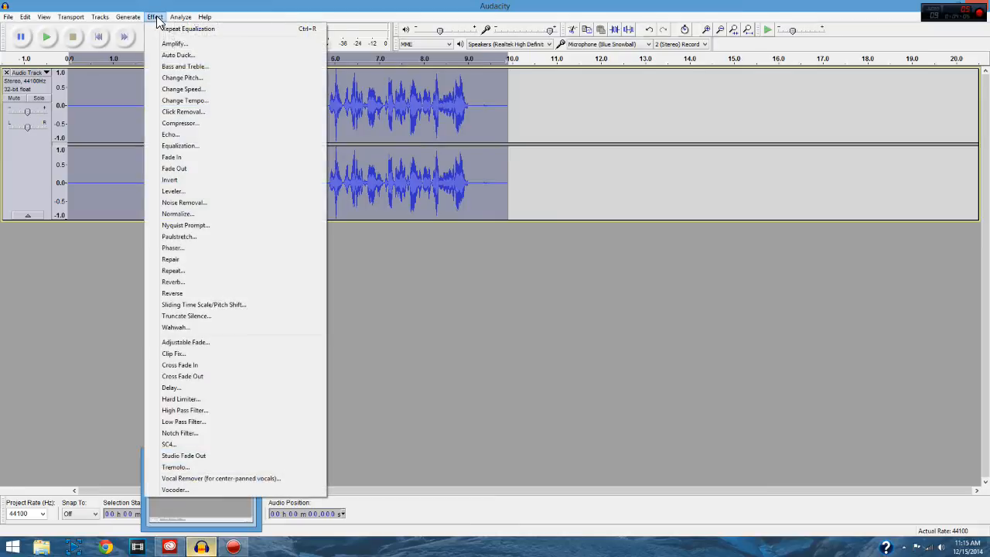
left_click(192, 215)
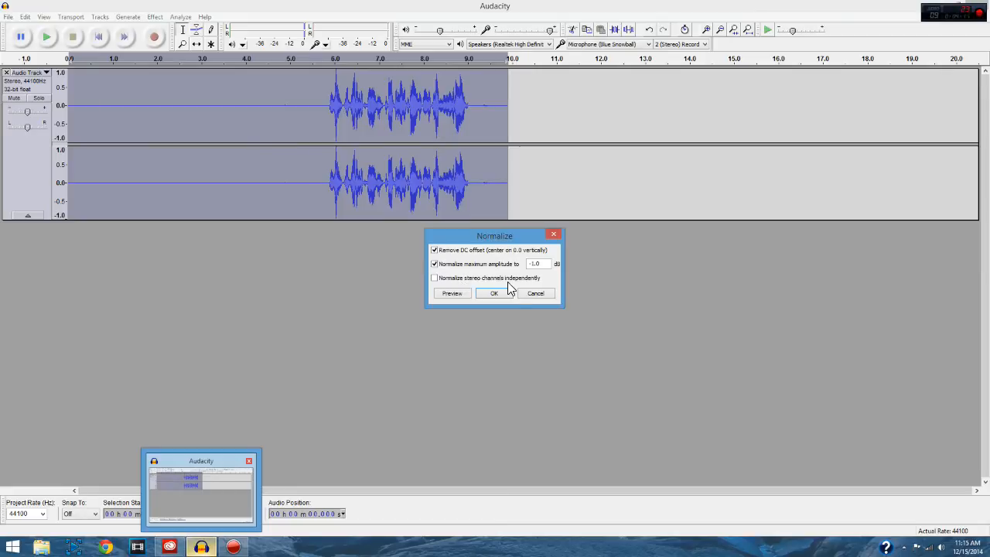
left_click(493, 295)
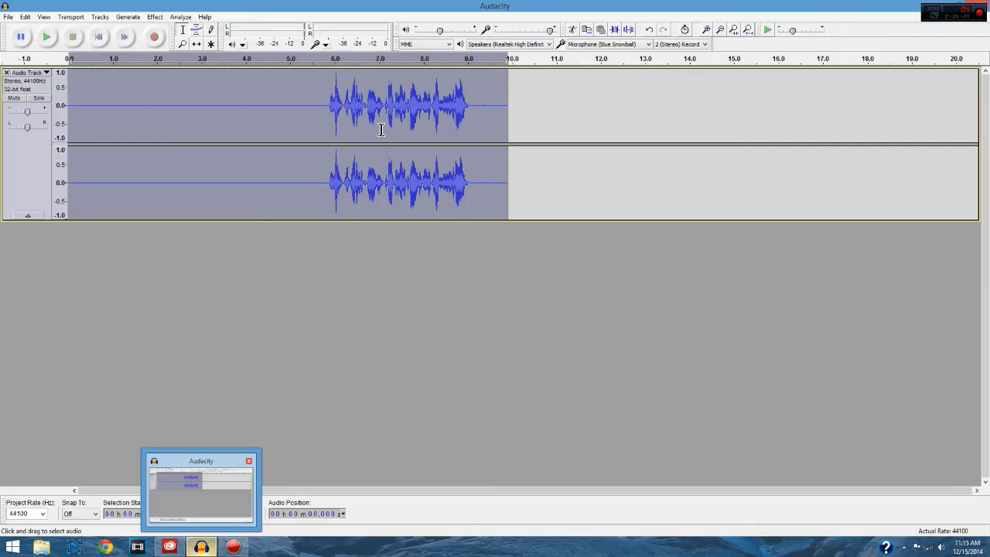
Step: Apply the Hard Limiter to the track with a dB limit of -4.0, wet level 1.0 and residue level 0.0
left_click(154, 17)
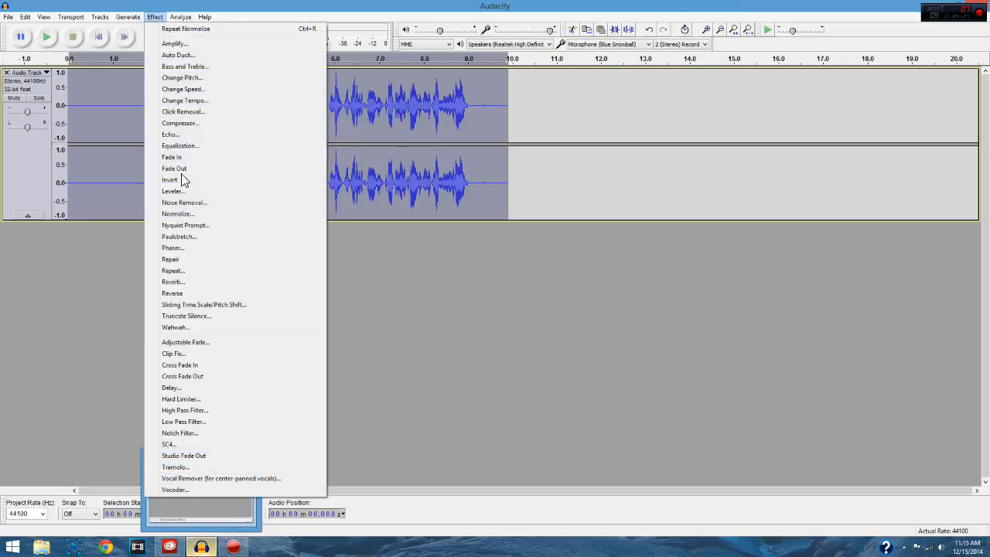
left_click(190, 399)
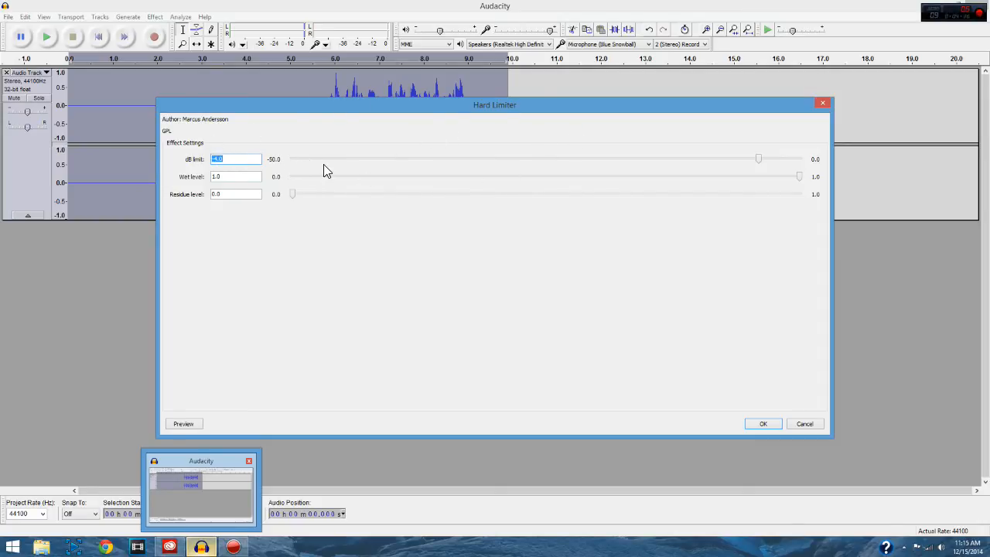
left_click(763, 424)
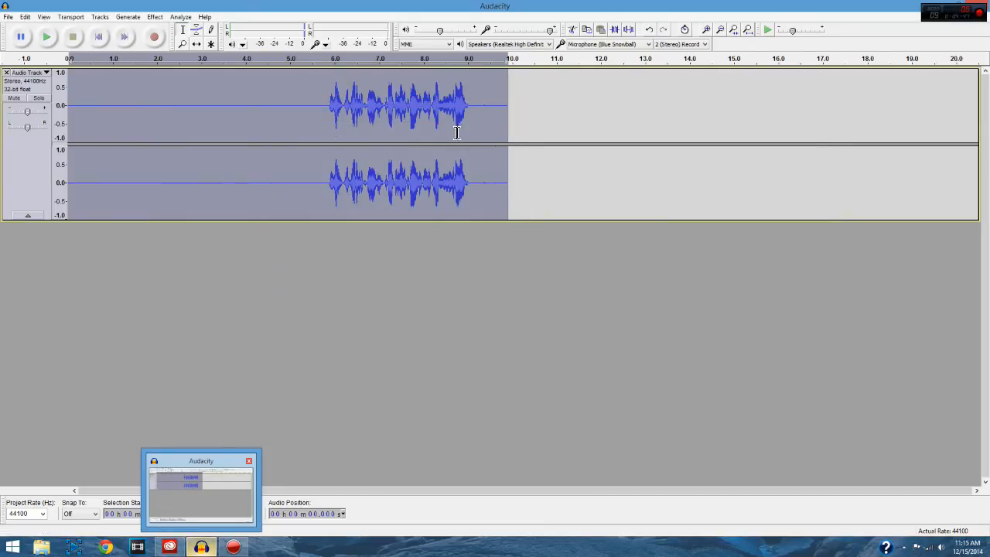
Step: Normalize the hard-limited track to -1.0 dB maximum amplitude, with DC offset removal enabled
left_click(155, 17)
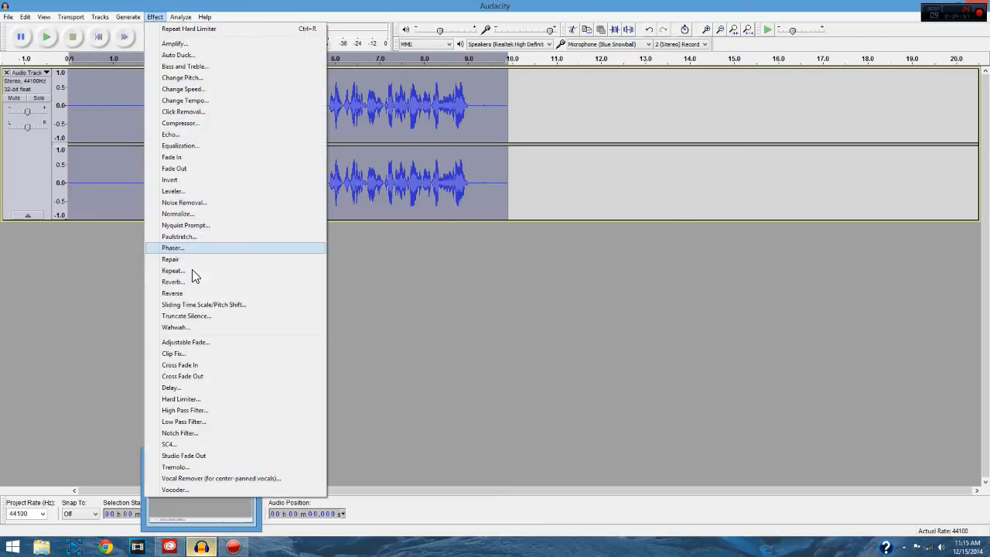
left_click(214, 214)
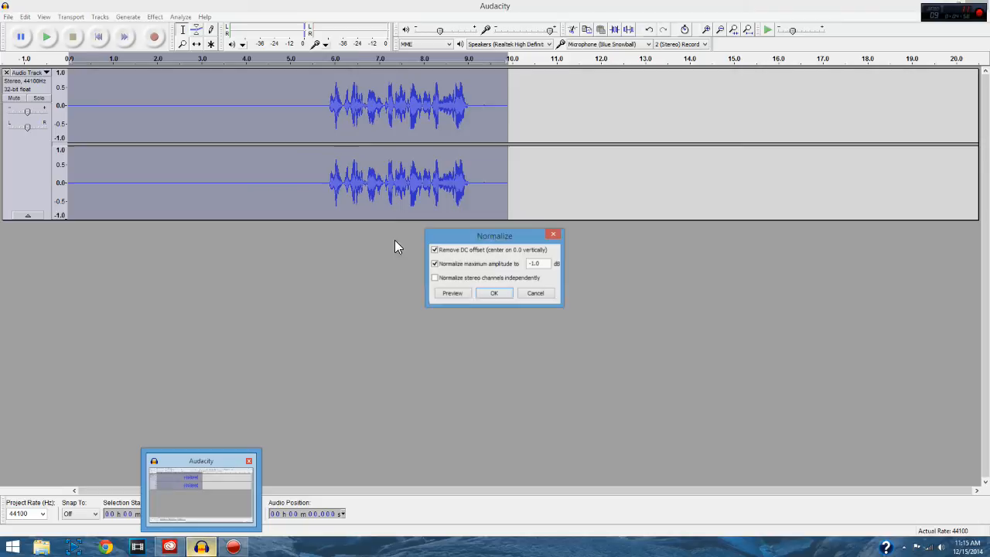
left_click(496, 295)
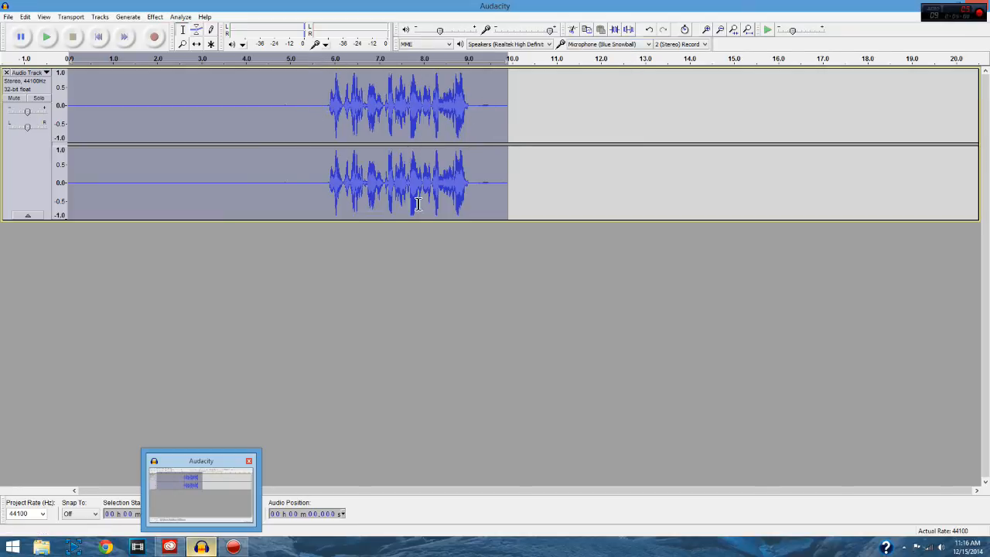
left_click(323, 66)
Step: Start an audio export with WAV (Microsoft) signed 16 bit PCM as the file type, and close it without saving
left_click(8, 17)
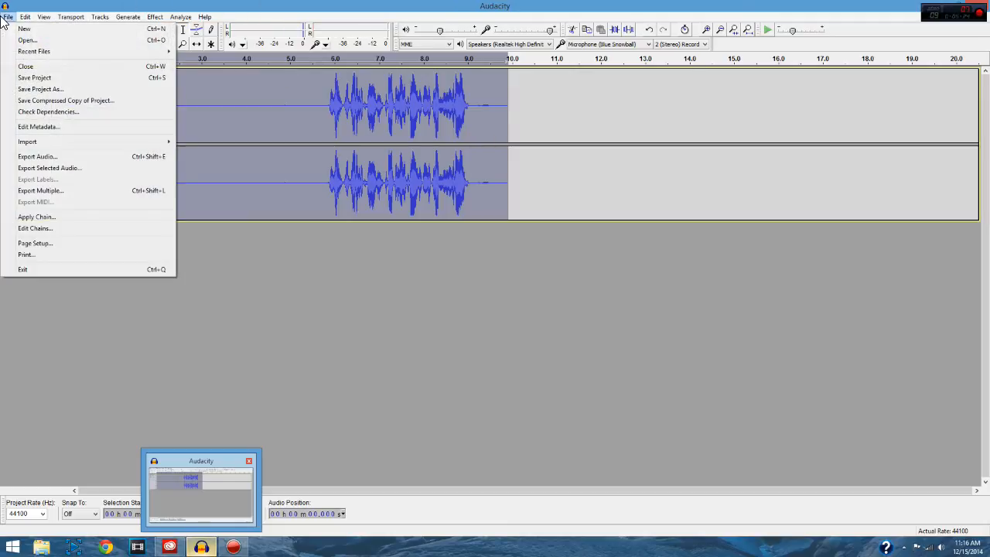
left_click(68, 158)
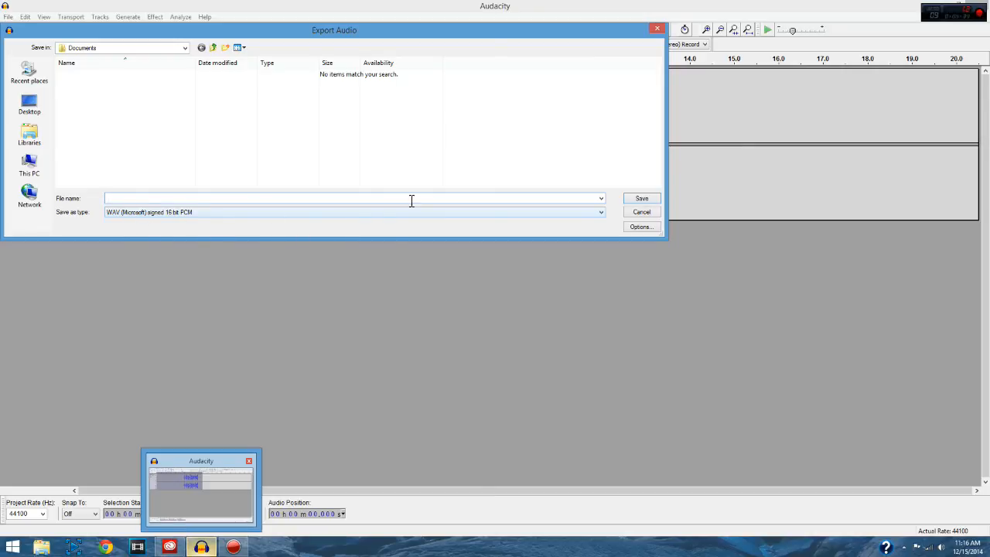
left_click(600, 212)
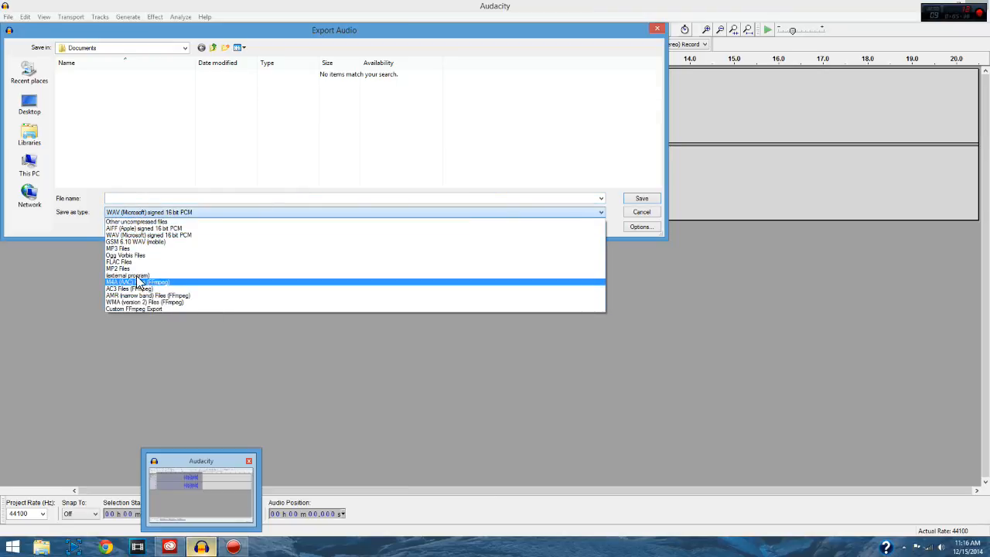
left_click(161, 235)
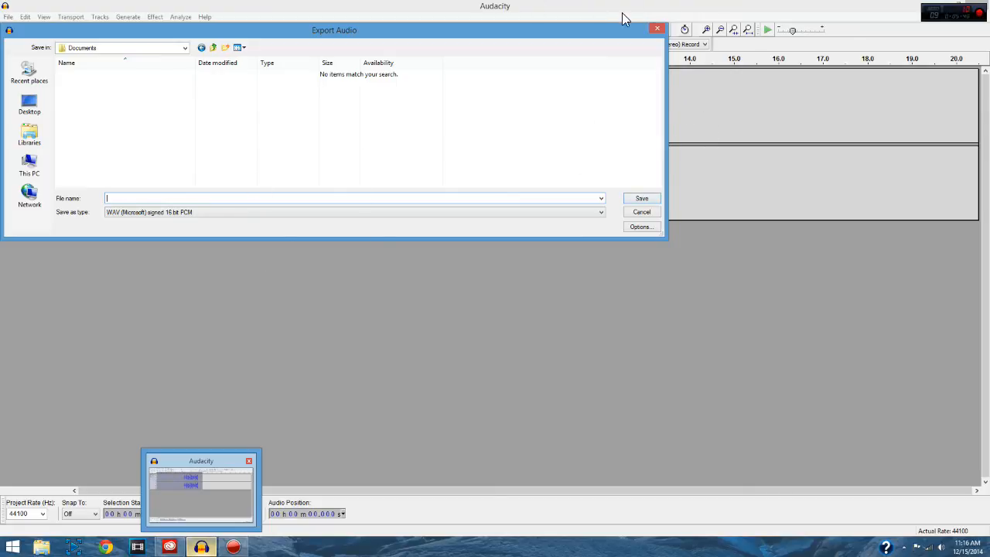
left_click(658, 30)
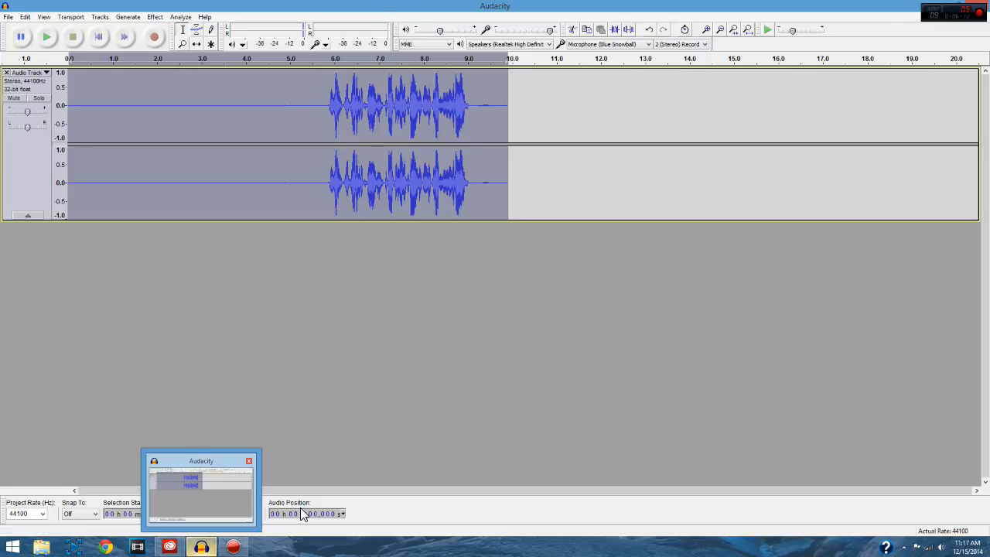
left_click(233, 547)
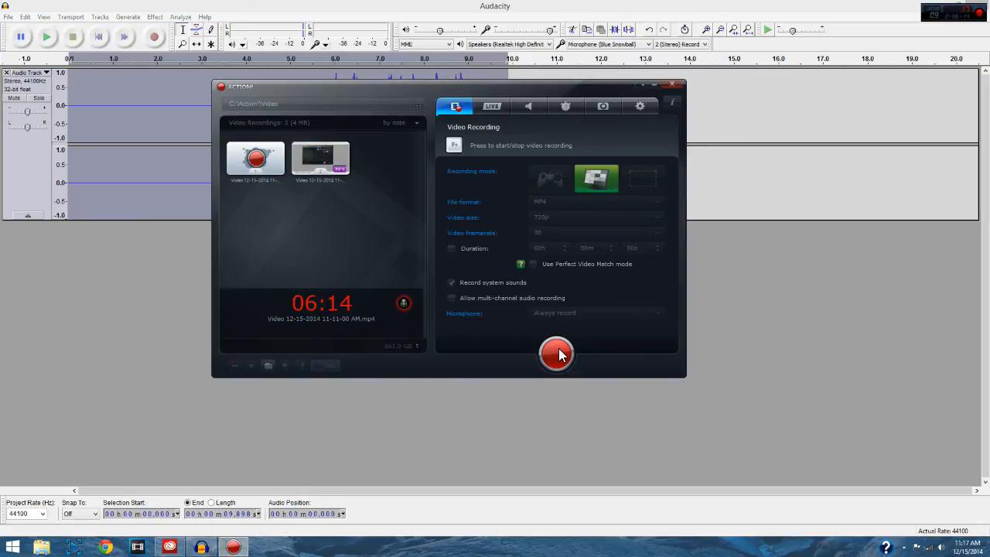